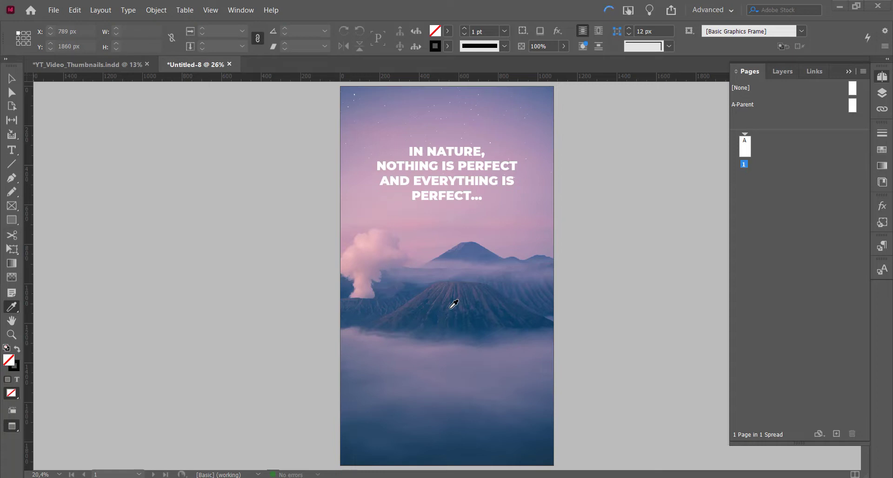
Make the Eyedropper the active tool and switch to Normal screen mode to show frame edges and margin guides.
right_click(8, 308)
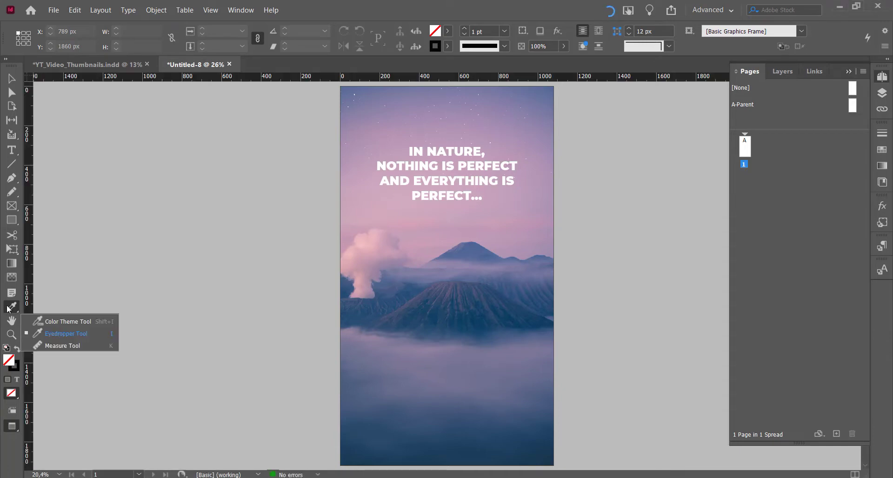
left_click(51, 333)
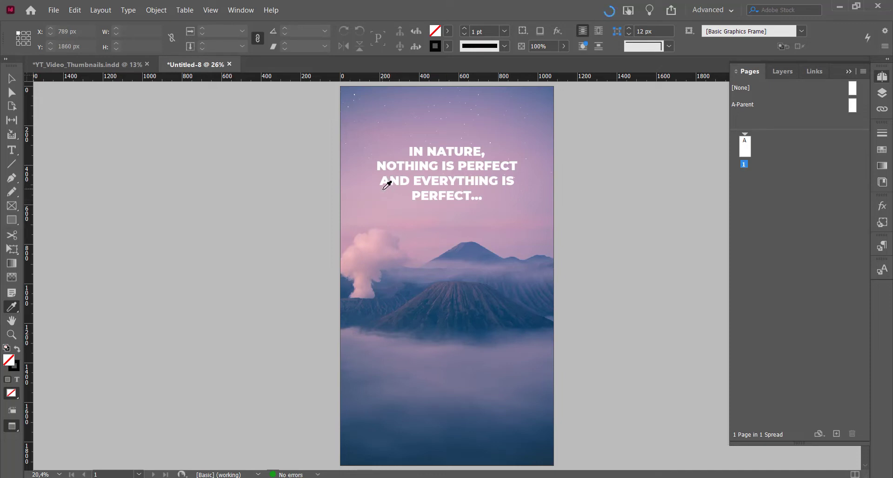
left_click(11, 307)
key("w")
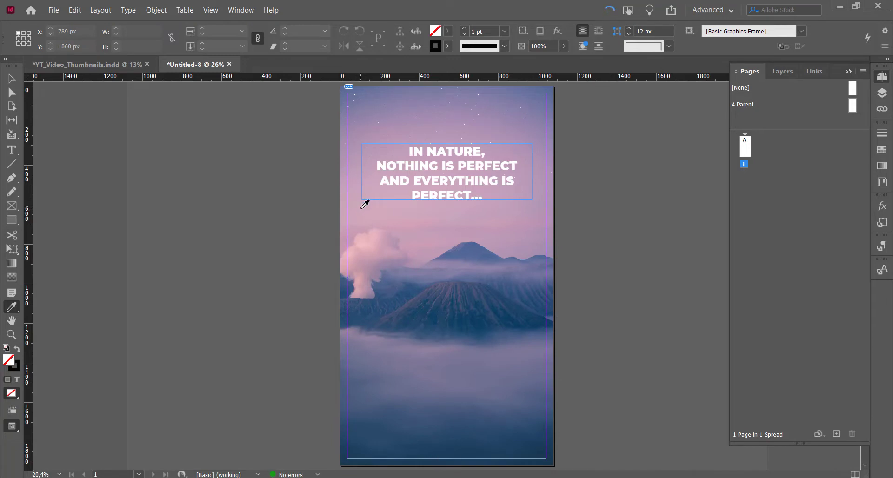
Sample the sky's pink from the photo as the fill colour and set the stroke to [None].
left_click(353, 204)
left_click(448, 46)
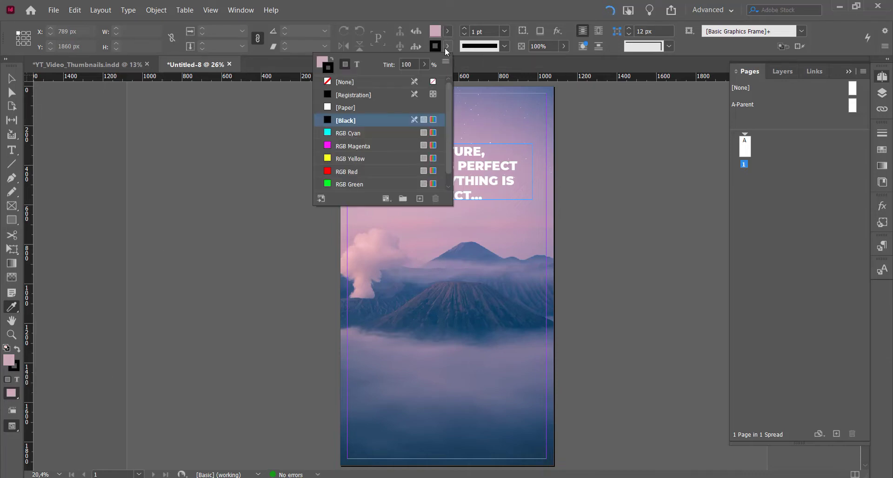
left_click(345, 83)
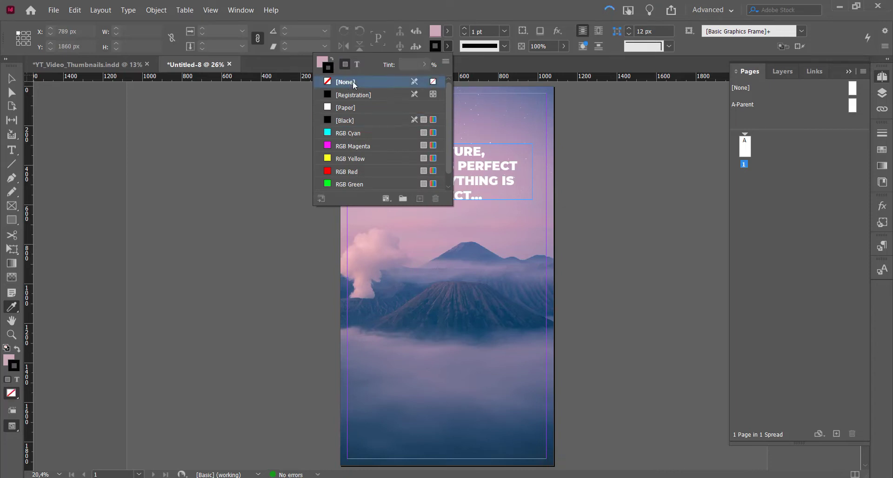
left_click(9, 361)
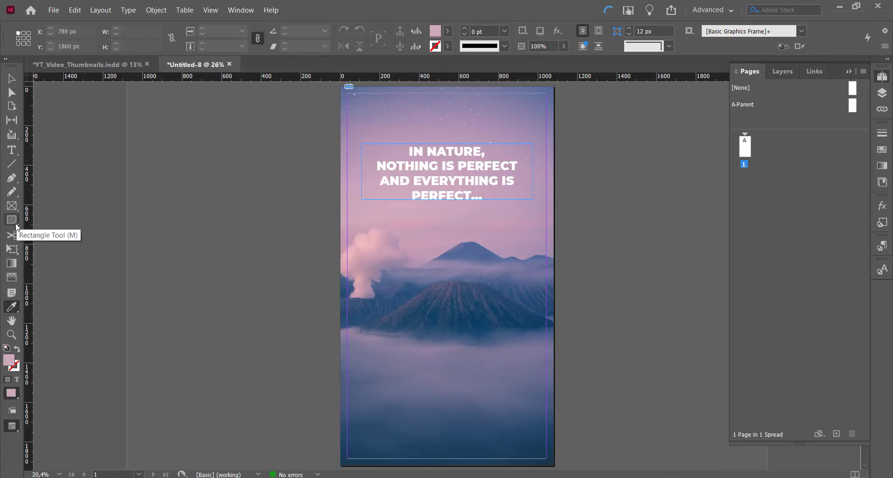
Draw a 153×153 px pink square on the pasteboard left of the page with the Rectangle Tool.
left_click(16, 226)
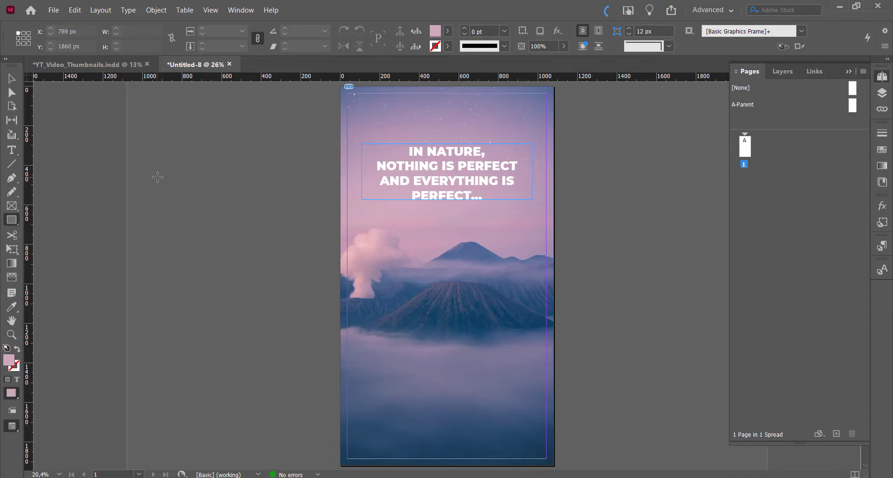
left_click_drag(157, 177, 200, 207)
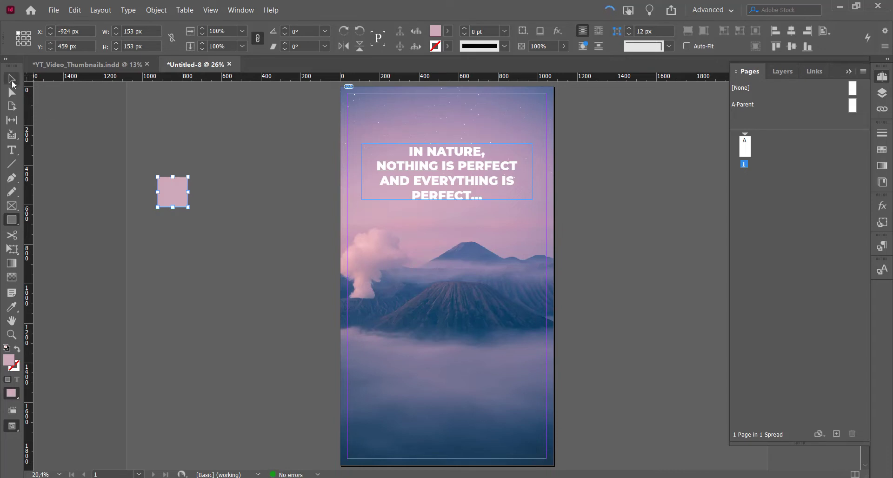
Save the square's pink fill as a new swatch R=207 G=168 B=187 from the Control panel.
left_click(450, 31)
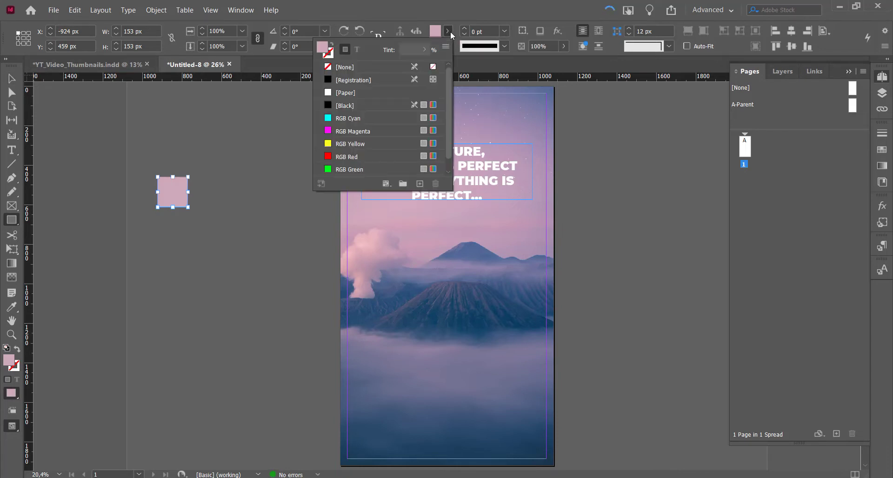
left_click(419, 184)
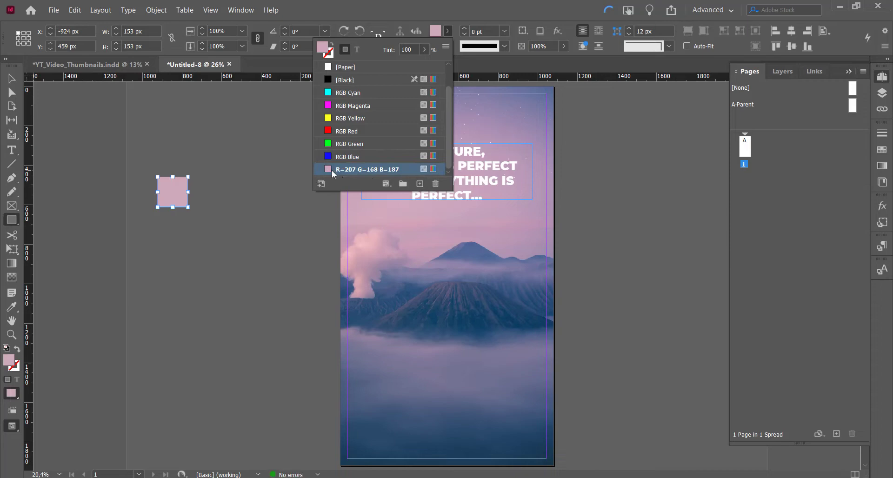
left_click(7, 83)
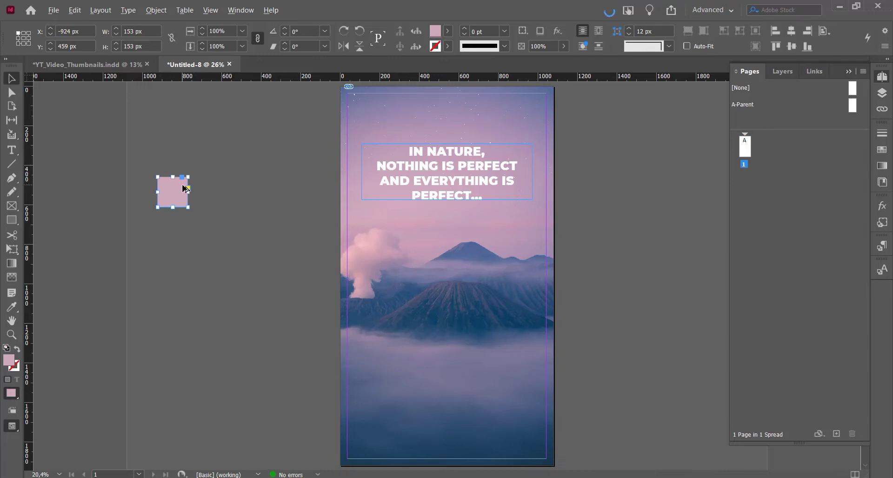
Duplicate the pink square to its right and fill the copy with the mountain peak's blue.
left_click_drag(174, 189, 210, 192)
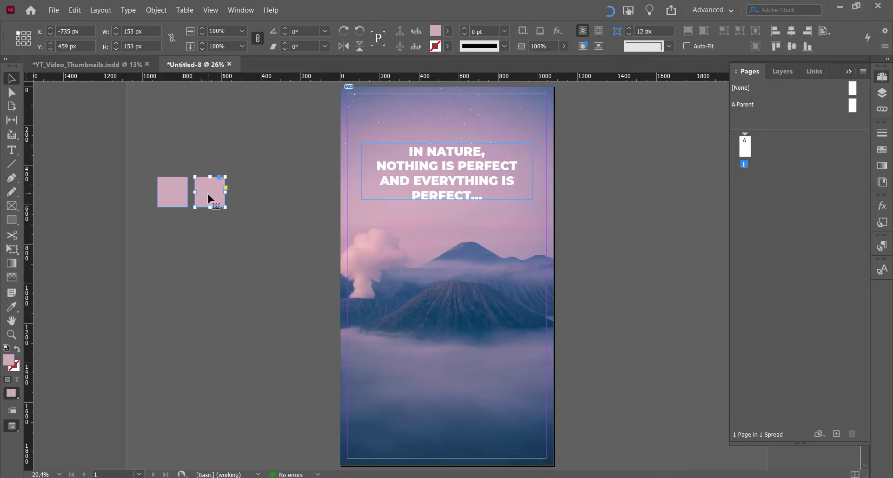
left_click(9, 310)
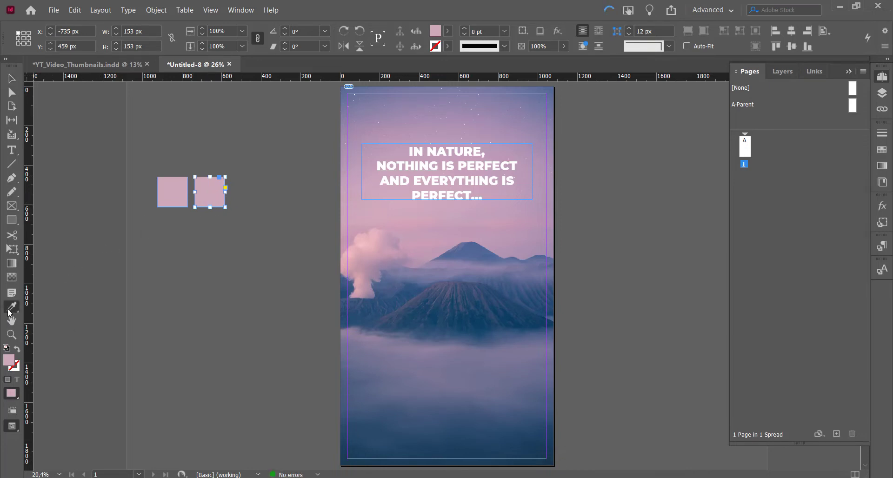
left_click(468, 252)
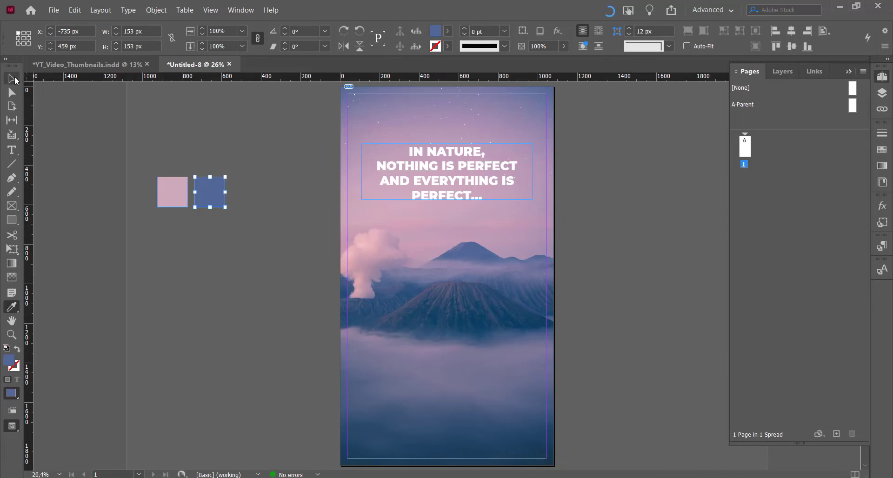
left_click(13, 78)
Duplicate the blue square to its right and fill the copy with dark navy from the volcano.
left_click_drag(212, 200, 249, 200)
left_click(11, 307)
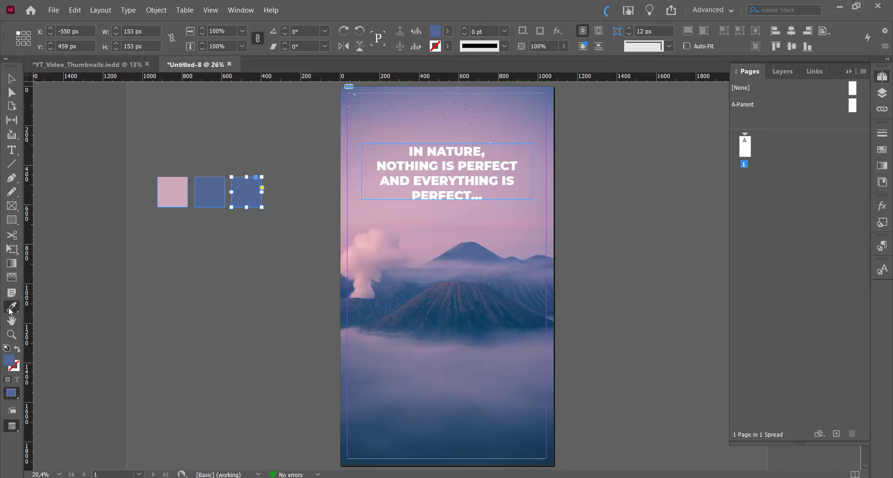
left_click(396, 316)
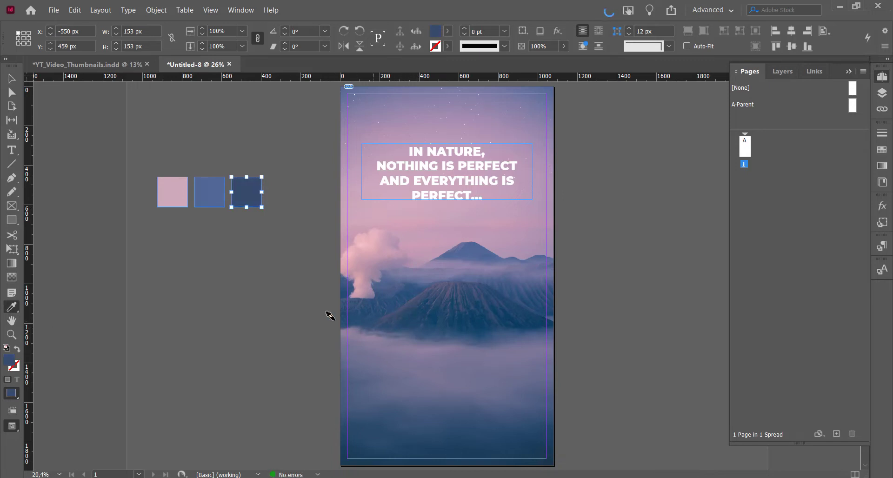
left_click(9, 83)
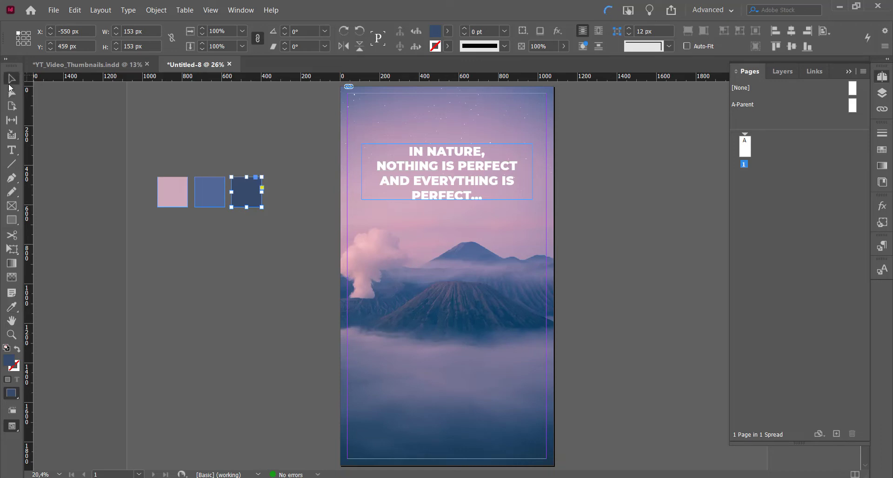
Add a fourth square beside the navy one, filled with pink sampled from the photo.
left_click_drag(247, 192, 281, 194)
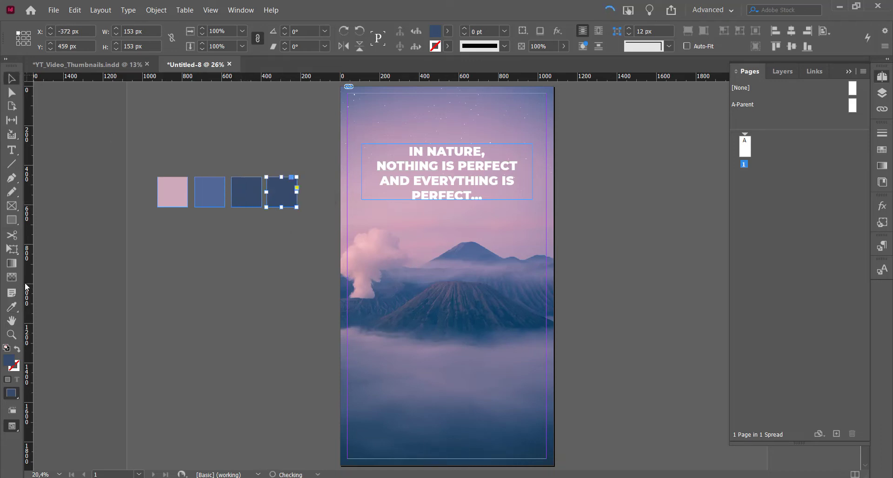
left_click(19, 306)
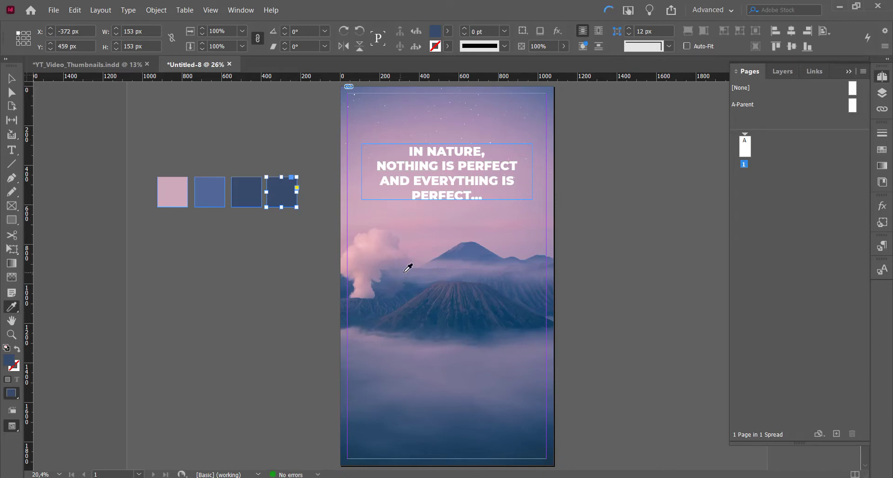
left_click(344, 241)
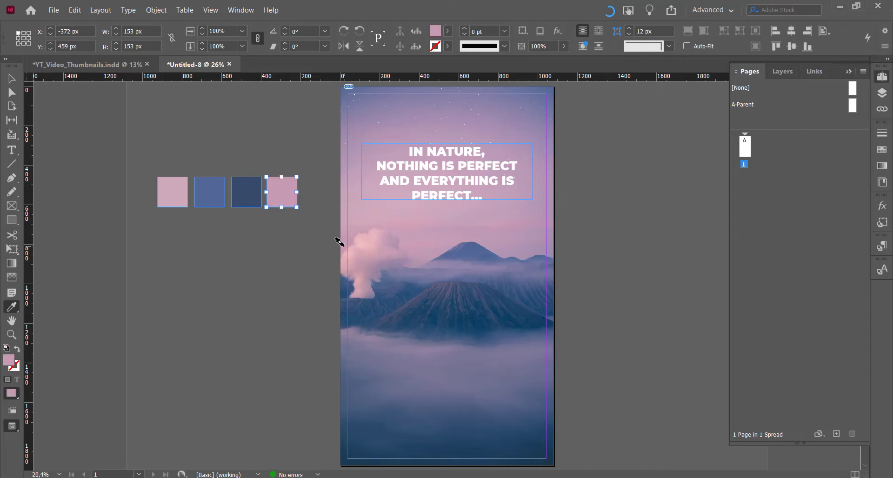
left_click(11, 78)
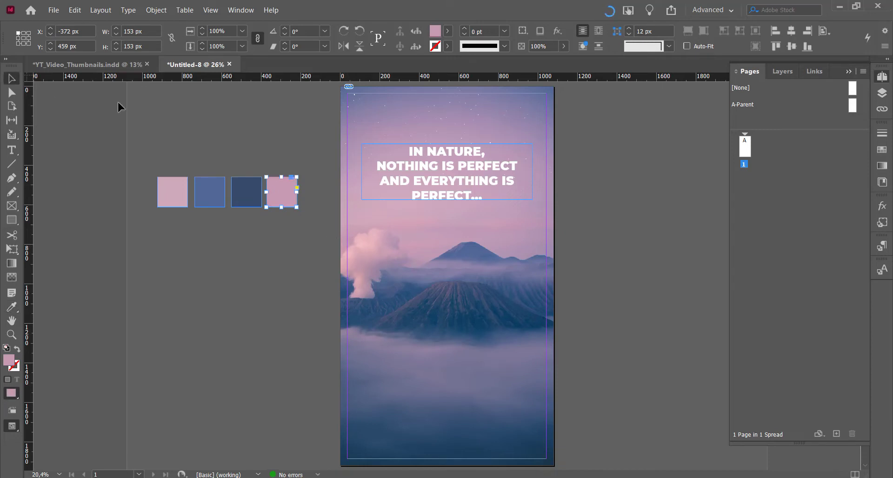
left_click(195, 122)
Save the blue, navy and pink square fills as swatches R=79 G=101 B=150, R=51 G=71 B=104, R=198 G=153 B=176.
left_click(210, 189)
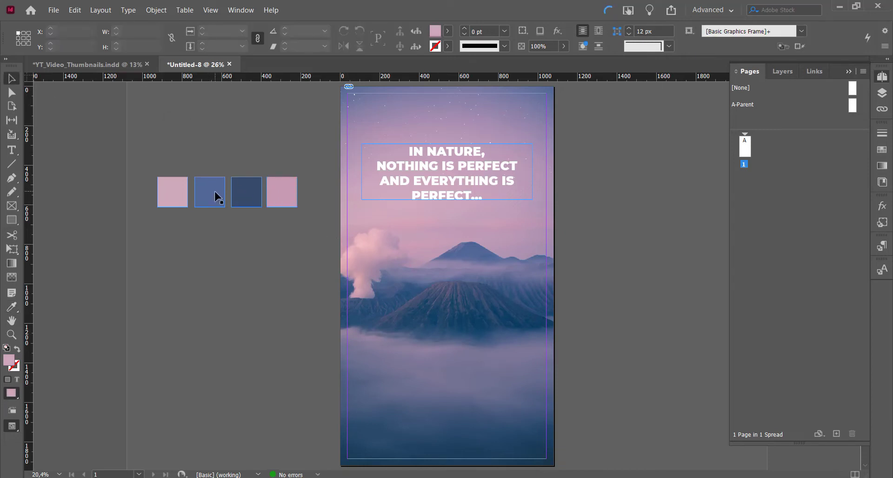
left_click(448, 31)
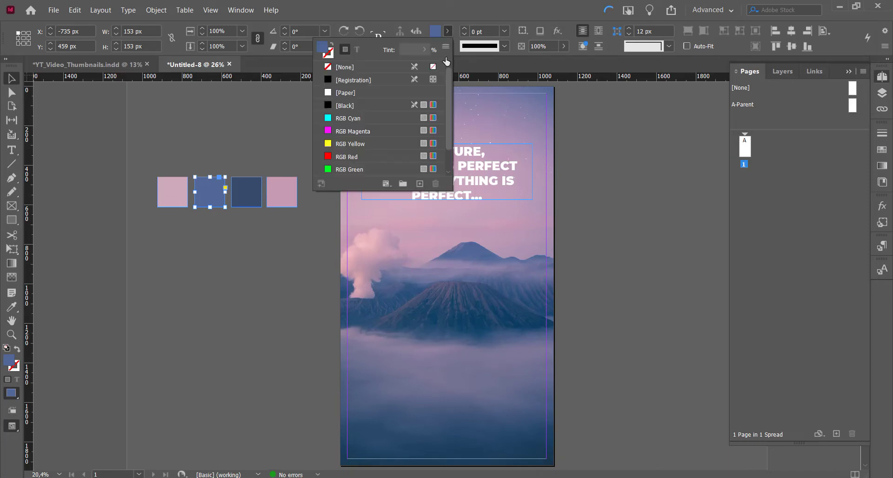
scroll(427, 103, "down", 1)
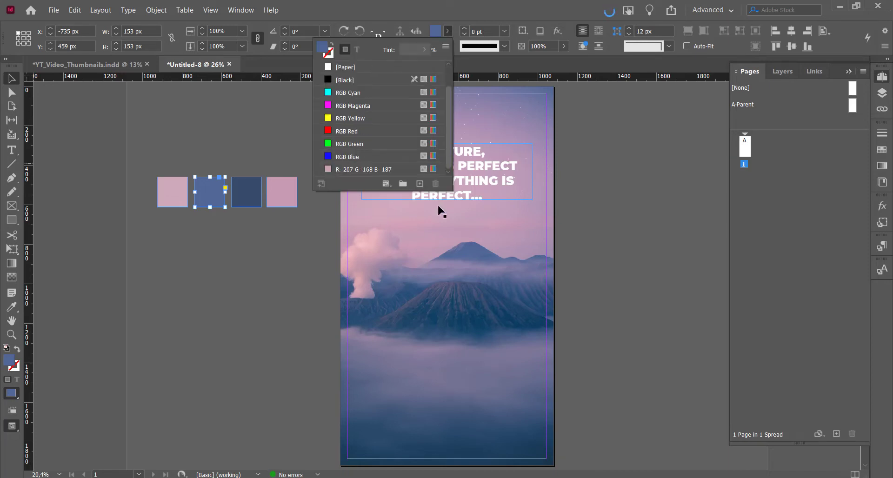
left_click(419, 184)
left_click(250, 195)
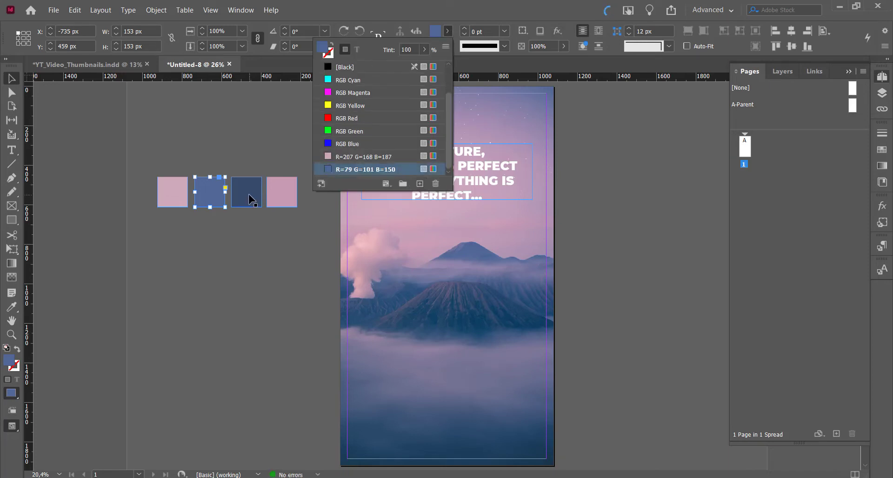
left_click(448, 31)
scroll(425, 118, "down", 3)
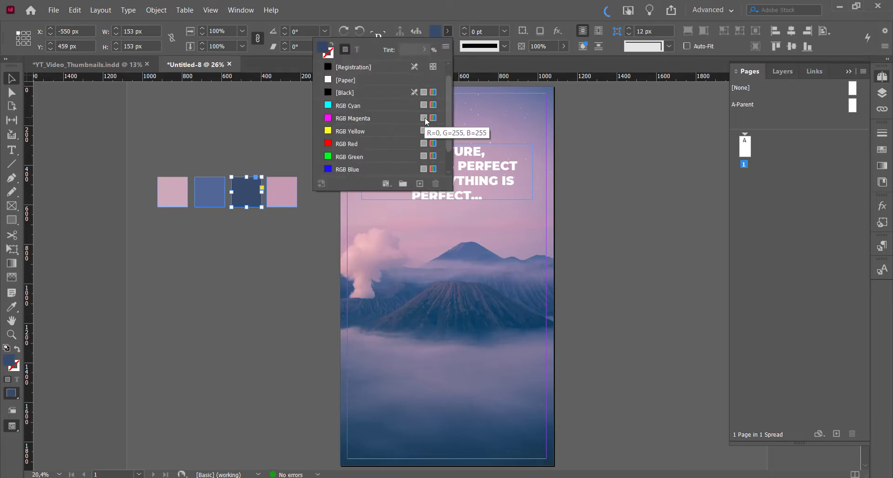
left_click(419, 183)
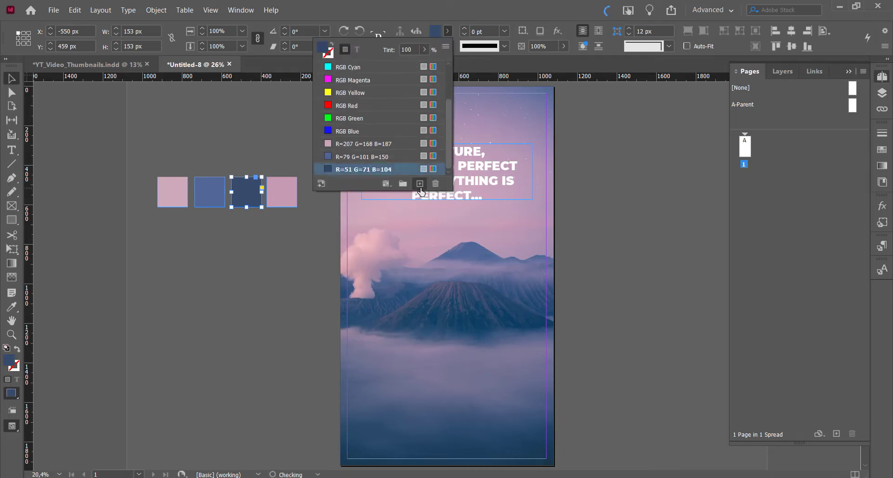
left_click(277, 191)
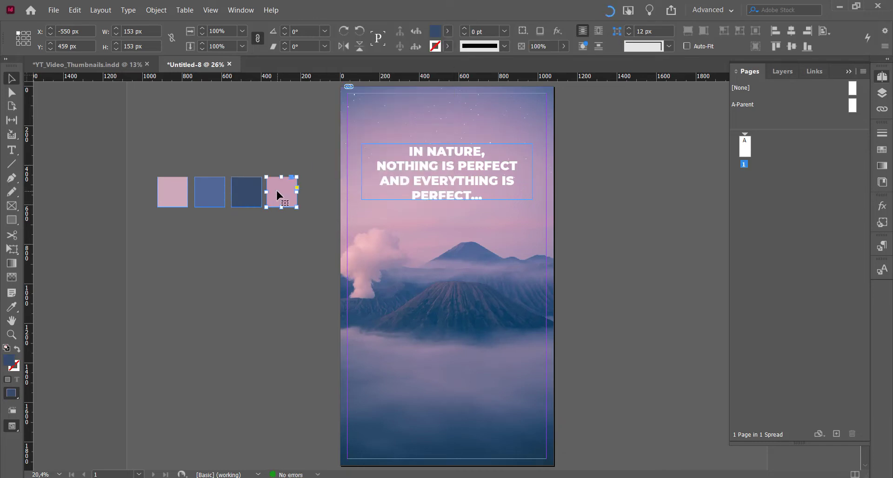
left_click(448, 32)
scroll(409, 124, "down", 5)
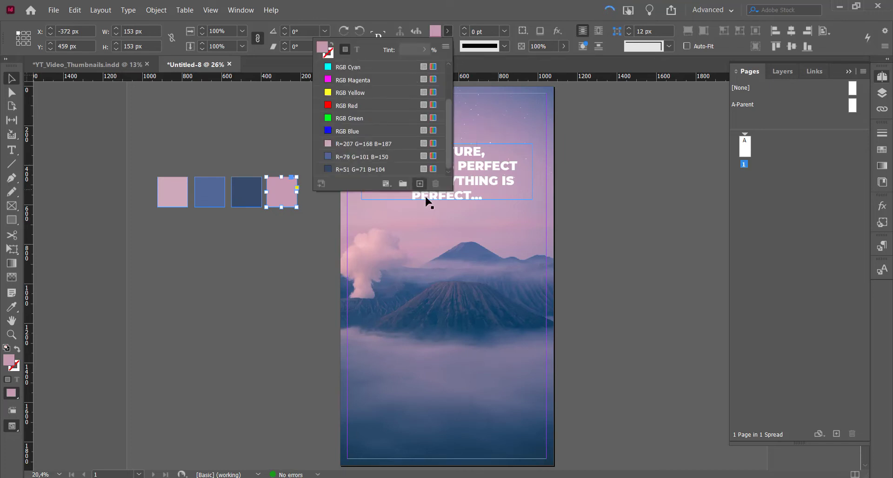
left_click(420, 184)
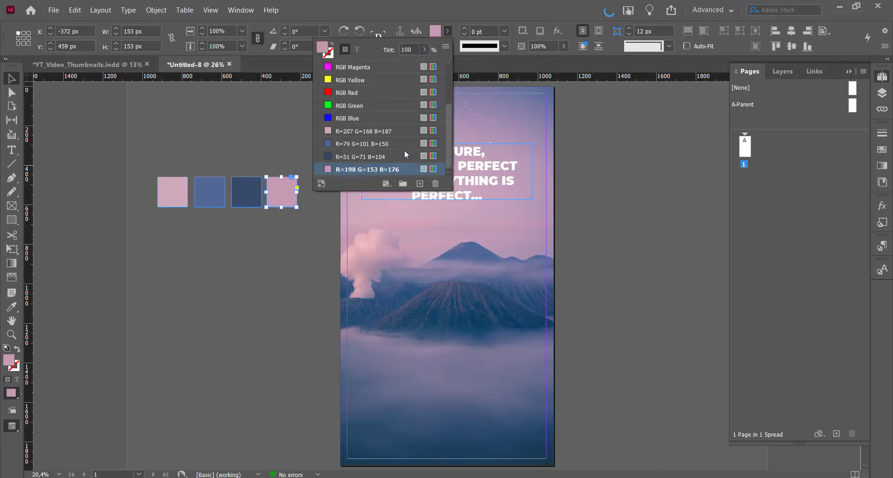
Select the four volcano swatches and group them into a new colour group named 'Mountain colors'.
left_click(367, 134, "shift")
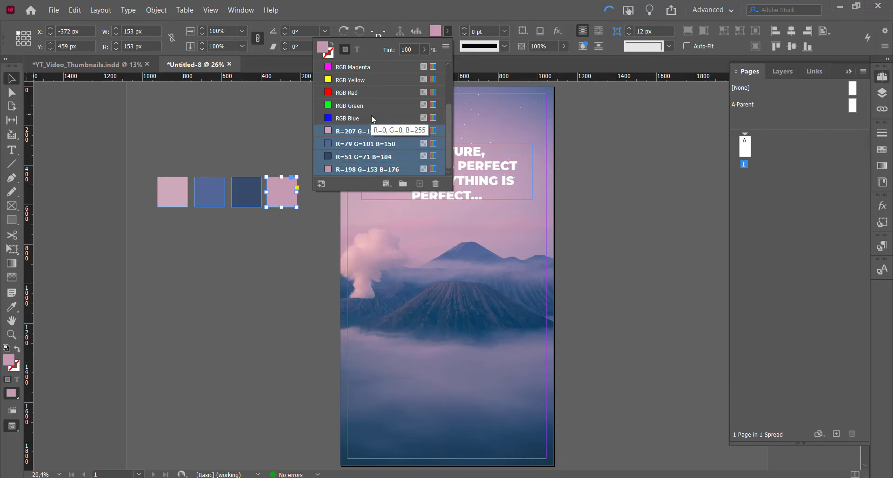
left_click(371, 118)
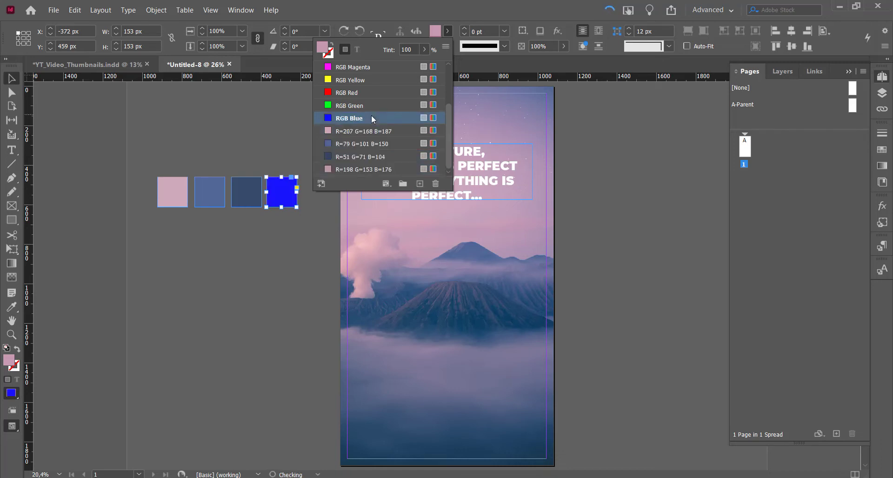
left_click(369, 167)
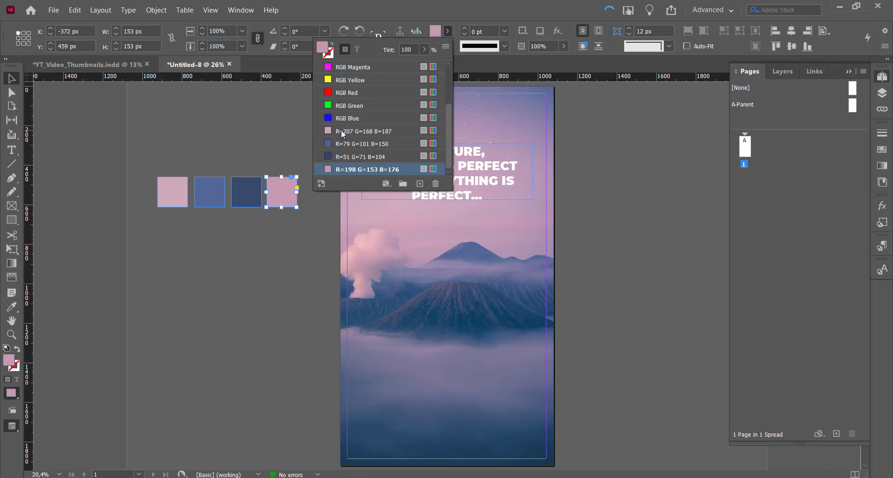
left_click(355, 134, "shift")
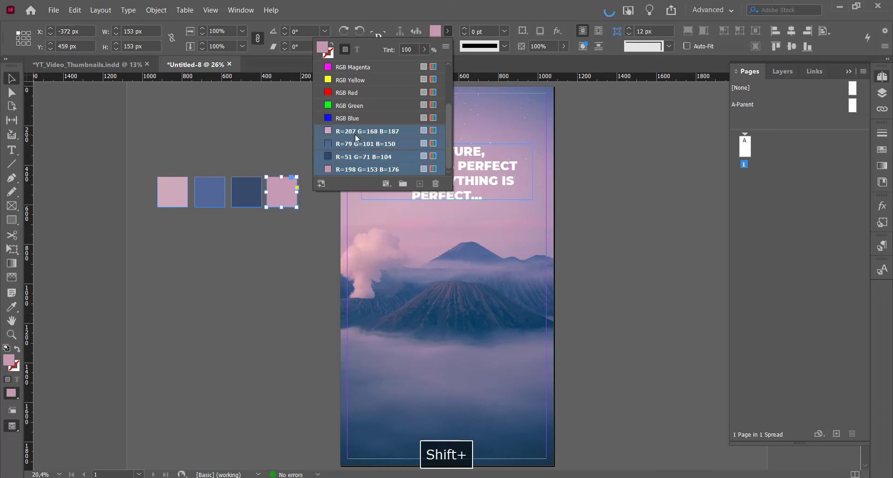
left_click(402, 185)
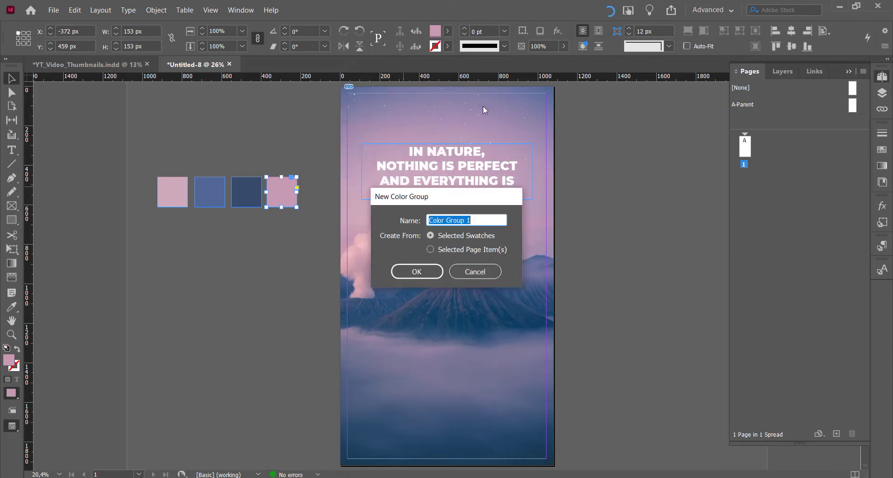
type("Mou")
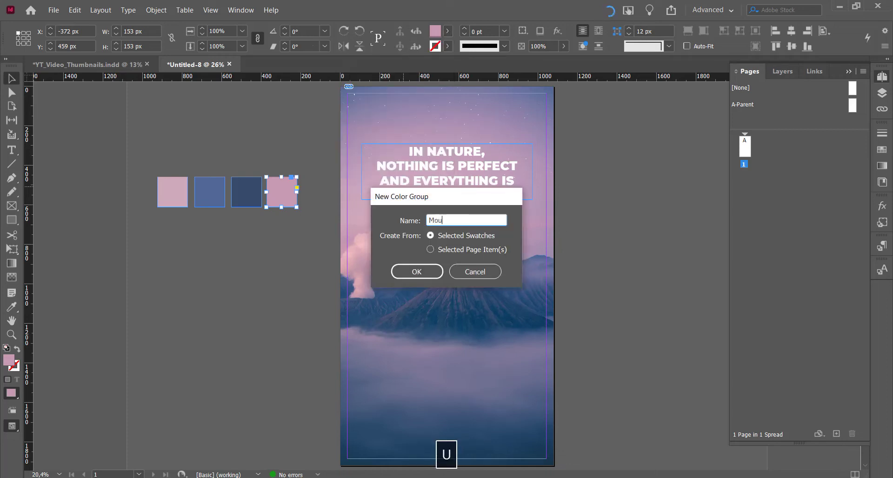
type("ntain colors")
key("Return")
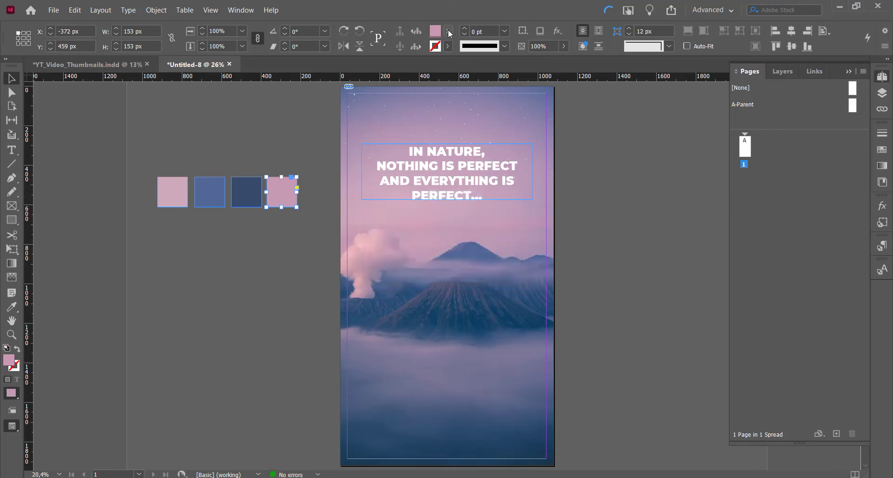
Expand the Mountain colors group in the Fill swatches list to verify it, then collapse it.
left_click(448, 30)
scroll(327, 166, "down", 1)
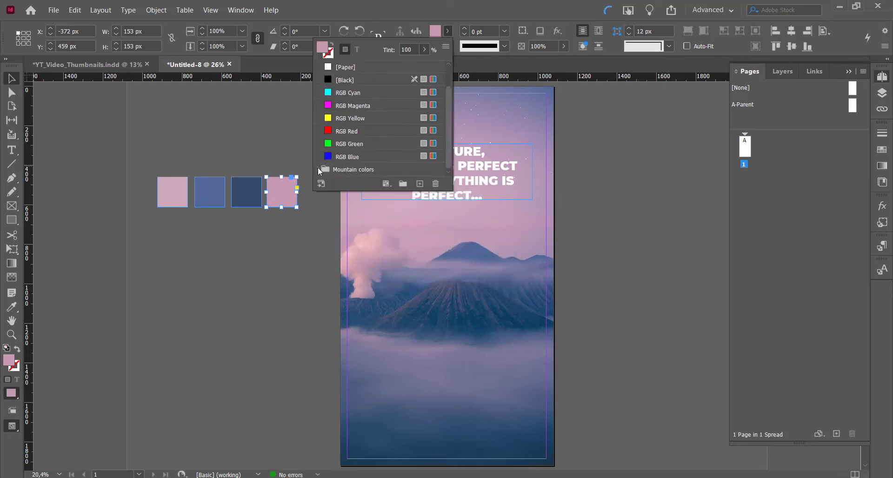
left_click(318, 169)
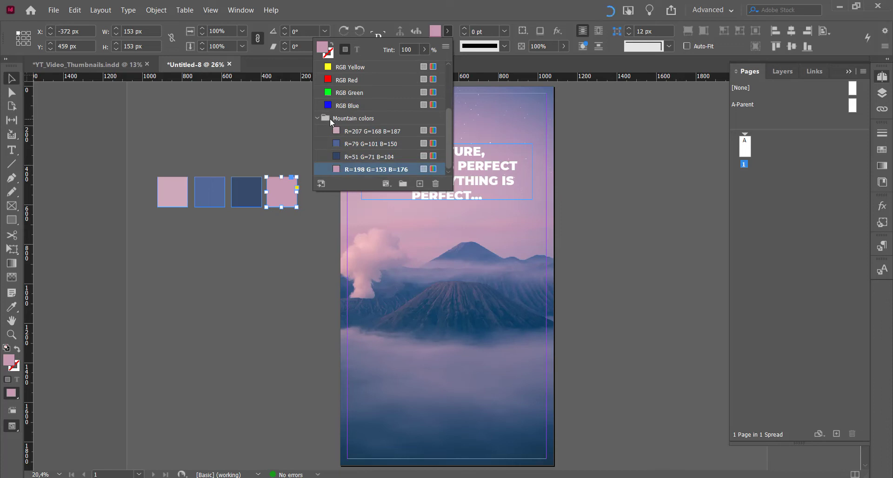
left_click(317, 118)
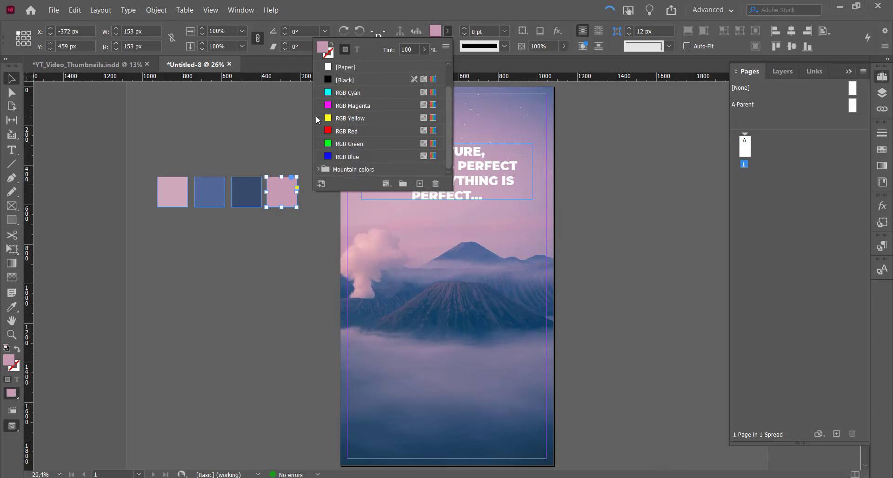
left_click(450, 29)
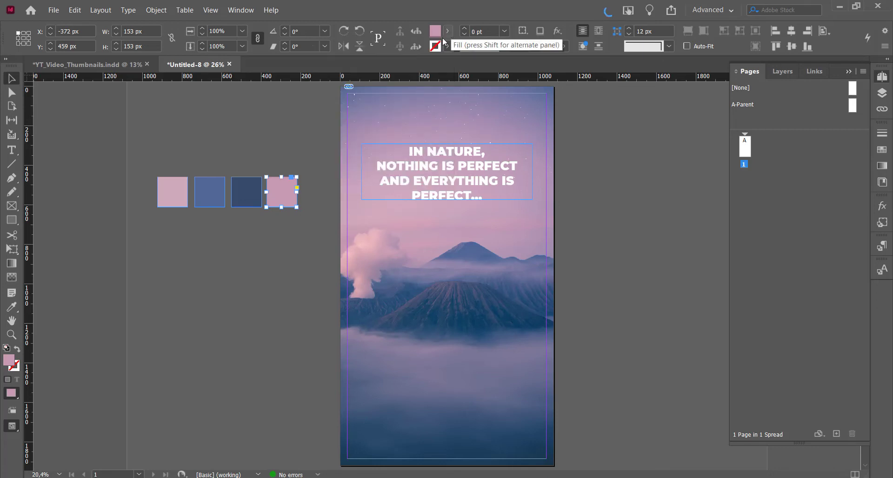
Sample the volcano photo with the Color Theme Tool and display the theme's variations.
left_click(12, 307)
left_click(12, 307)
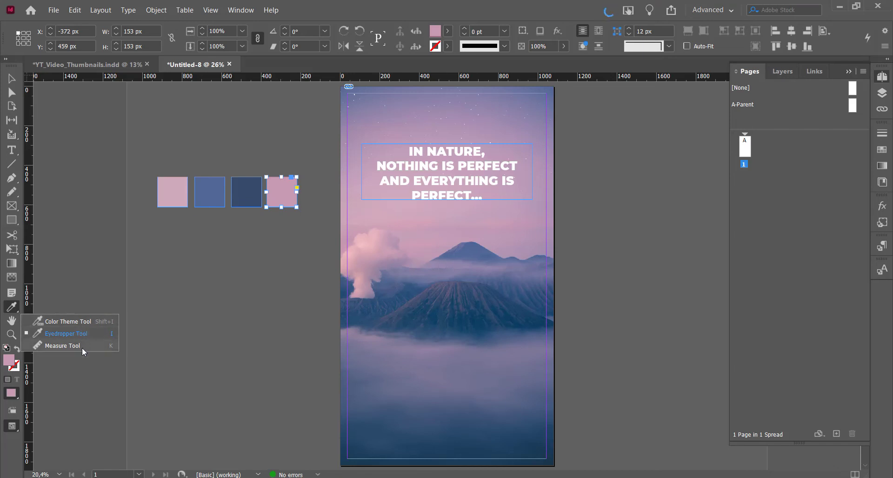
left_click(86, 322)
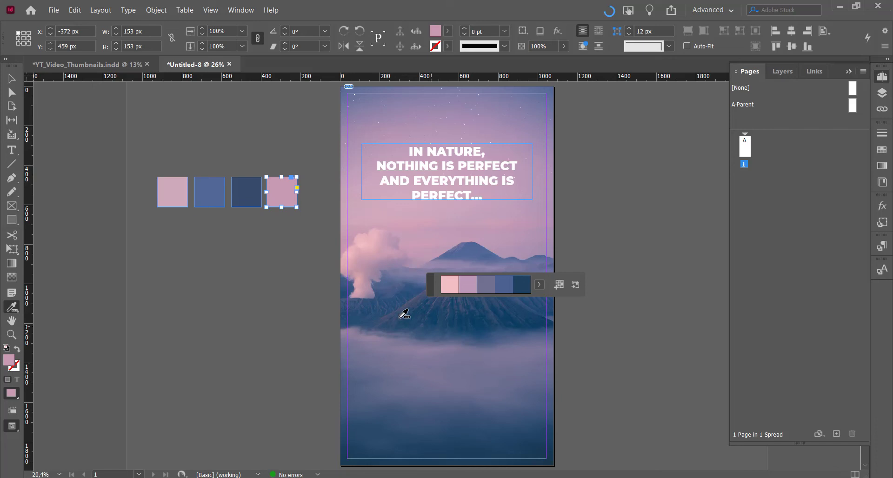
left_click(439, 249)
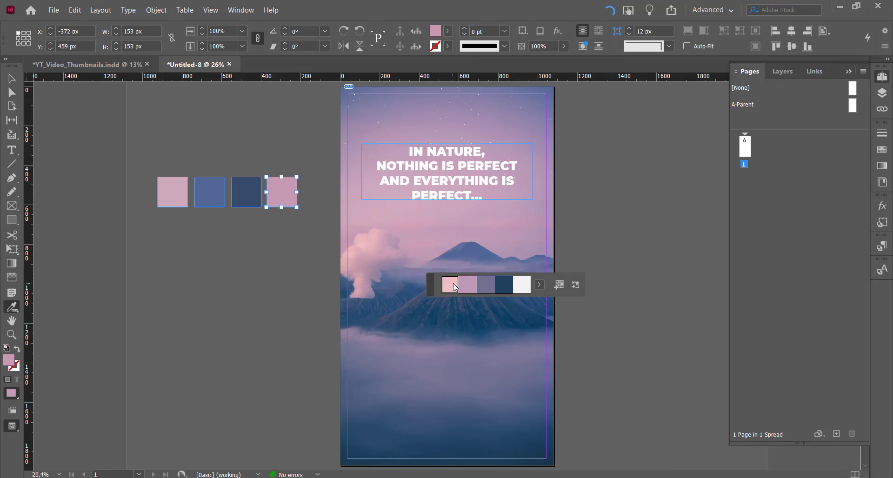
left_click(538, 286)
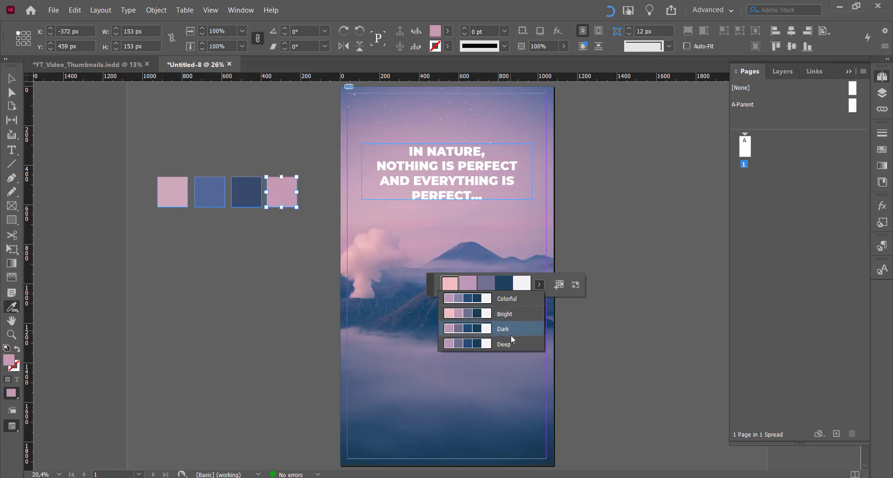
Choose the Bright theme, add it to the swatches, and expand Bright_Theme to check its five colours.
left_click(499, 314)
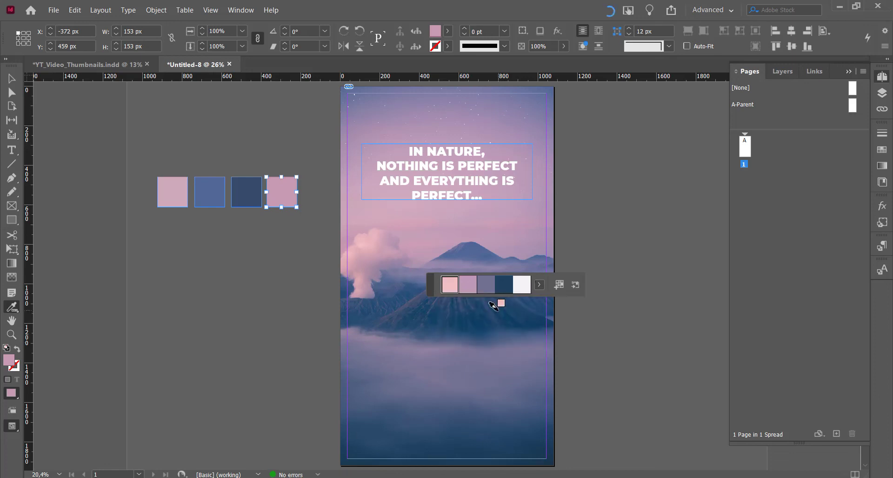
left_click(561, 285)
left_click(447, 31)
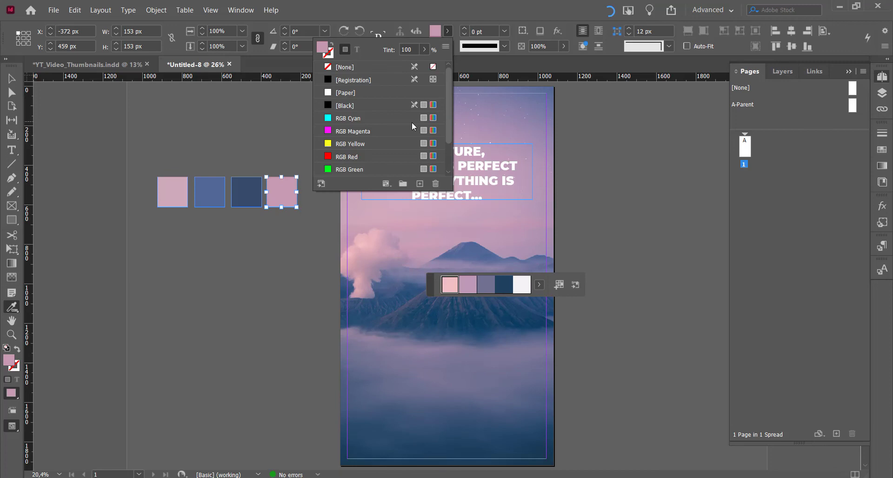
scroll(411, 122, "down", 2)
left_click(318, 170)
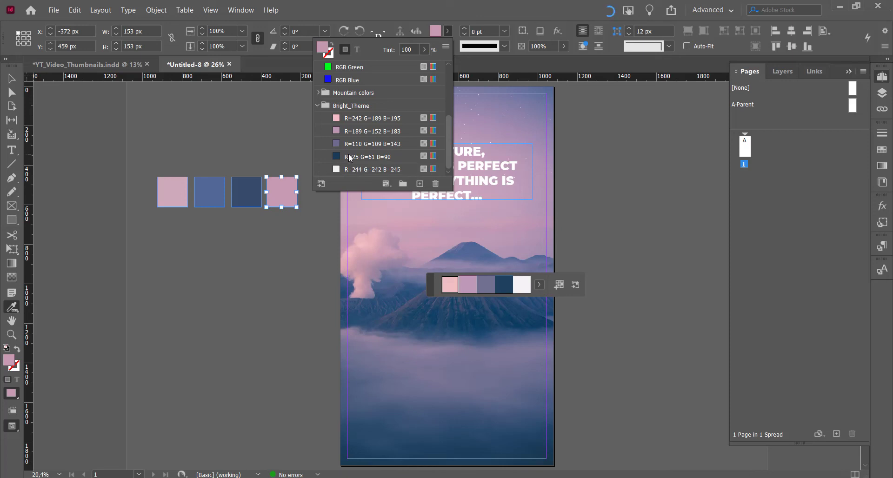
left_click(11, 308)
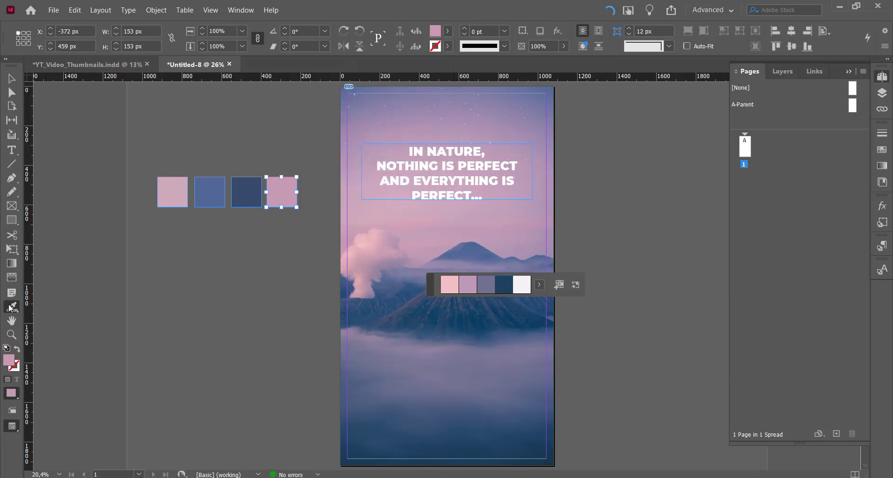
left_click(11, 307)
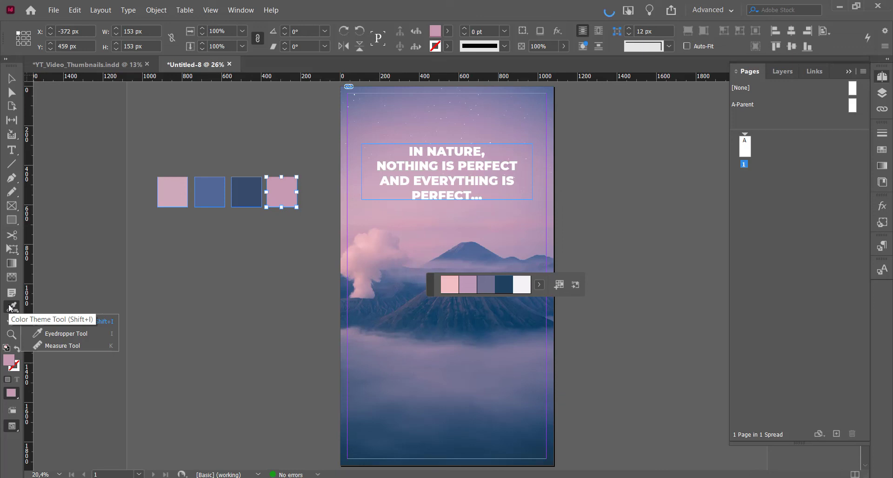